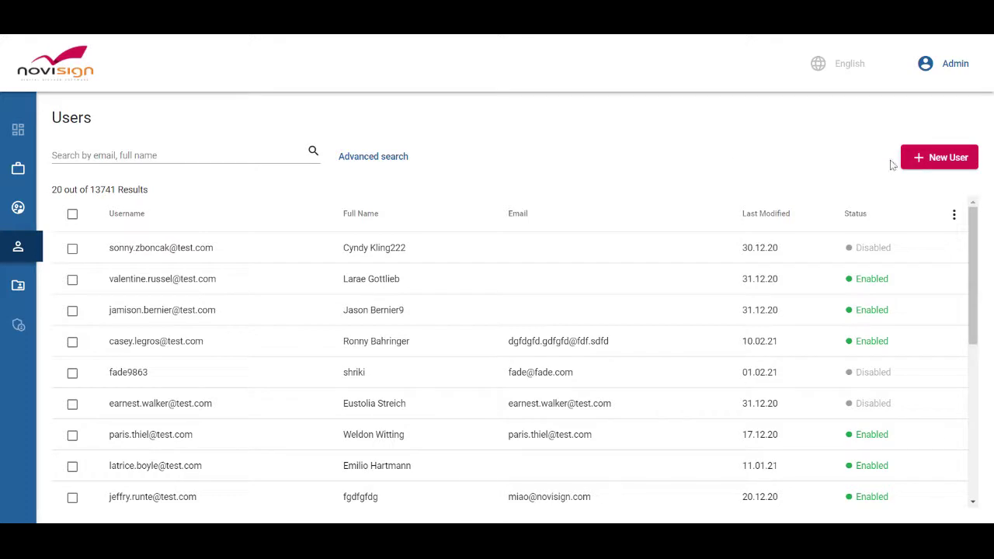
Start a new user and enter the managing user's full name and e-mail address.
{"action": "left_click", "coordinate": [938, 164]}
{"action": "left_click", "coordinate": [590, 226]}
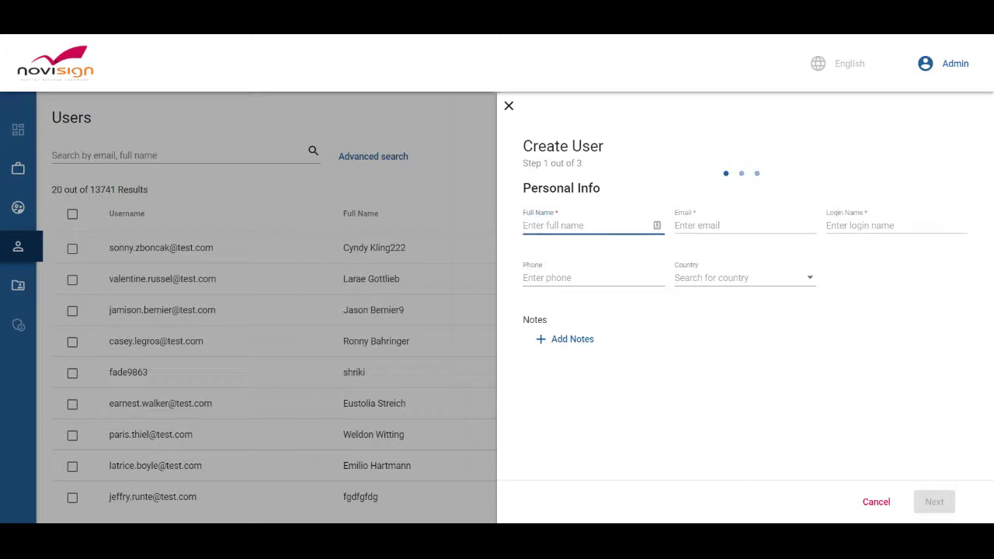
{"action": "key", "text": "Tab"}
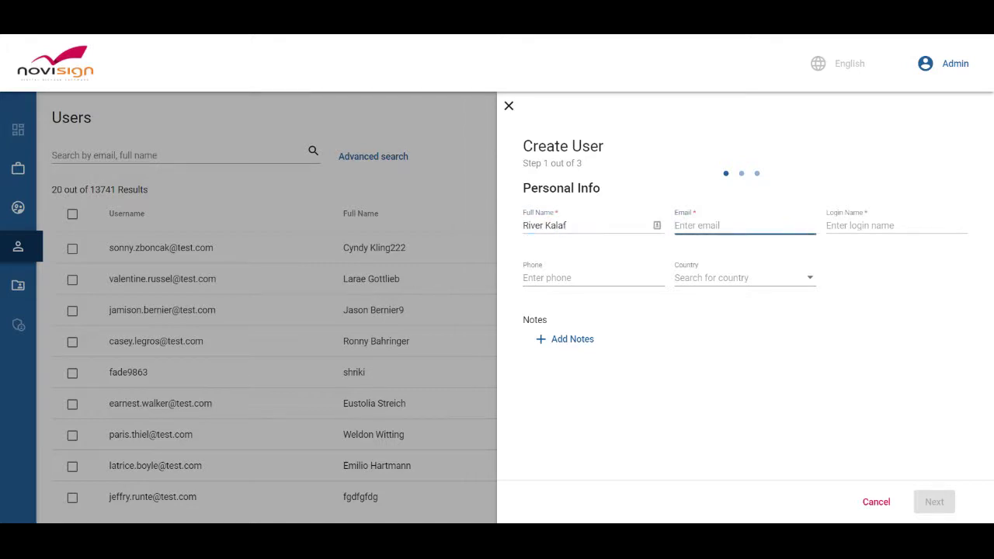
Reuse the e-mail as the login name and enter the phone number.
{"action": "key", "text": "ctrl+a"}
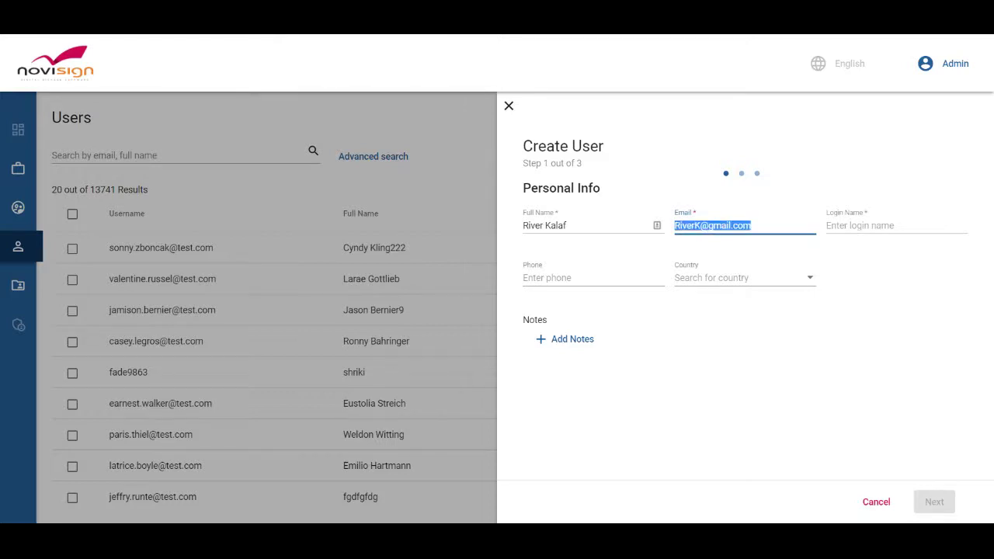
{"action": "key", "text": "ctrl+c"}
{"action": "key", "text": "Tab"}
{"action": "key", "text": "ctrl+v"}
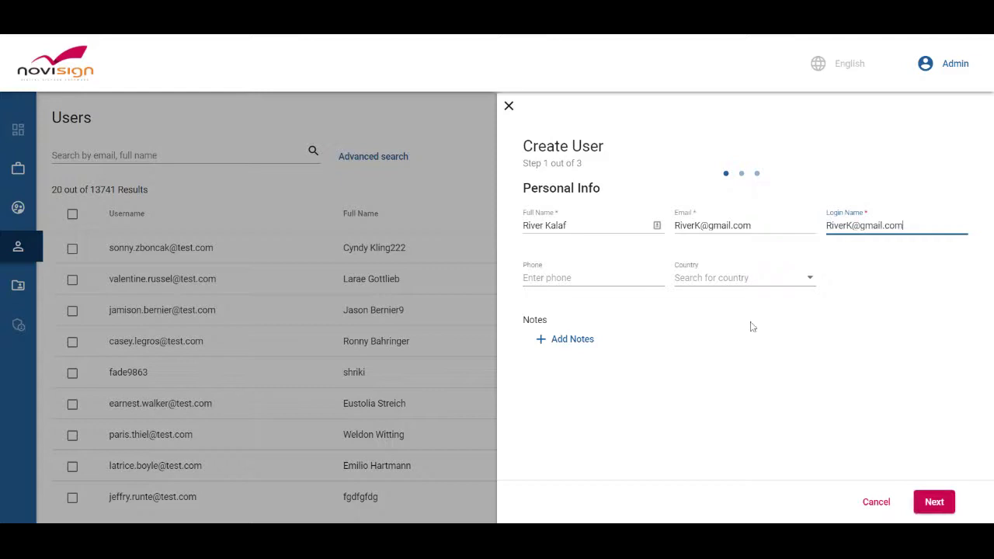
{"action": "left_click", "coordinate": [599, 284]}
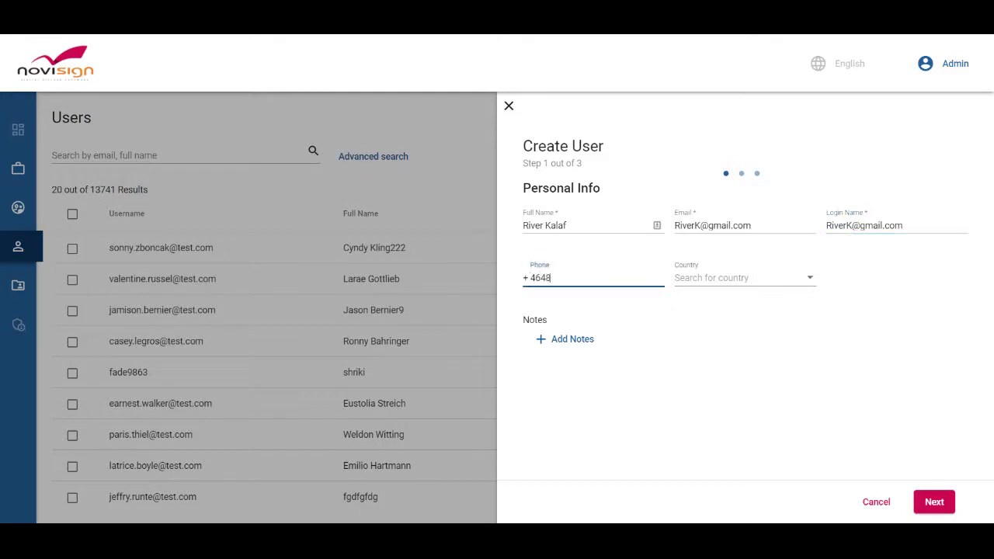
Set the new user's authority to User.
{"action": "left_click", "coordinate": [938, 501]}
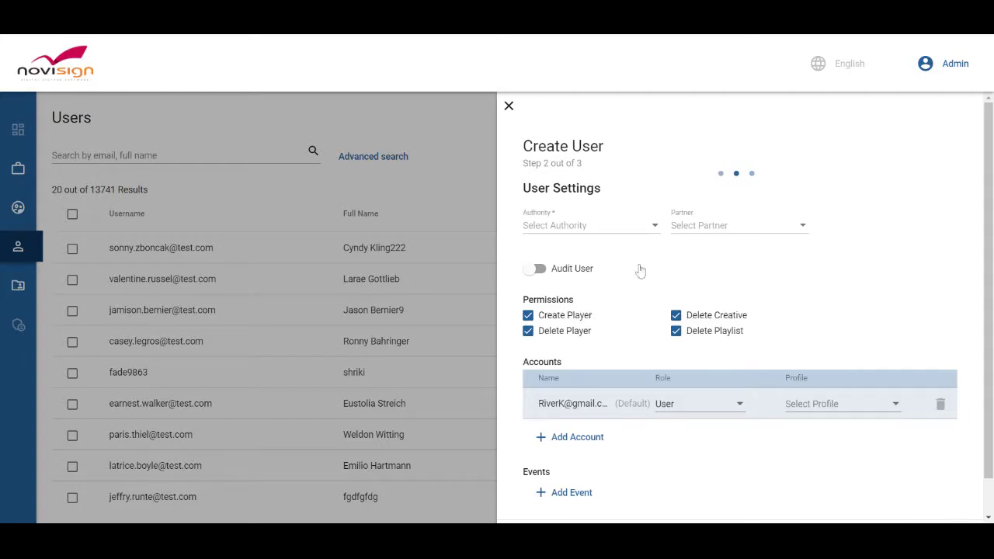
{"action": "left_click", "coordinate": [587, 225]}
{"action": "left_click", "coordinate": [578, 237]}
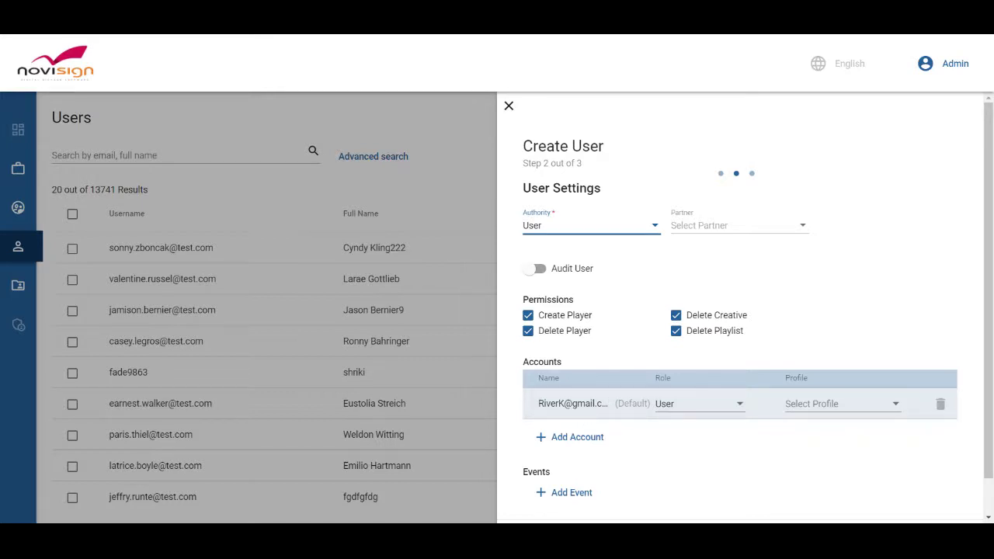
{"action": "scroll", "coordinate": [866, 454], "scroll_direction": "down", "scroll_amount": 1}
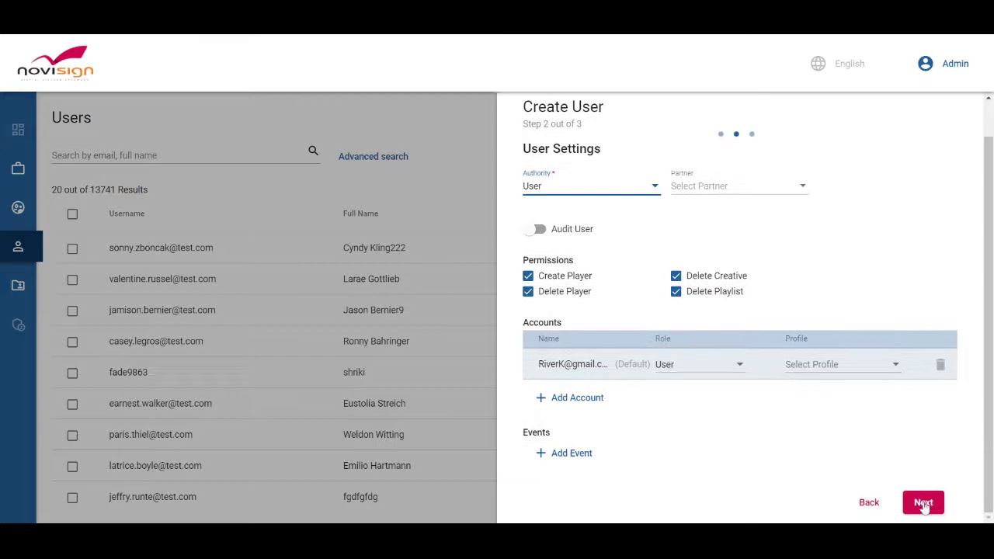
Choose 'Set up password now', enter a password, and create the user.
{"action": "left_click", "coordinate": [923, 503]}
{"action": "left_click", "coordinate": [529, 249]}
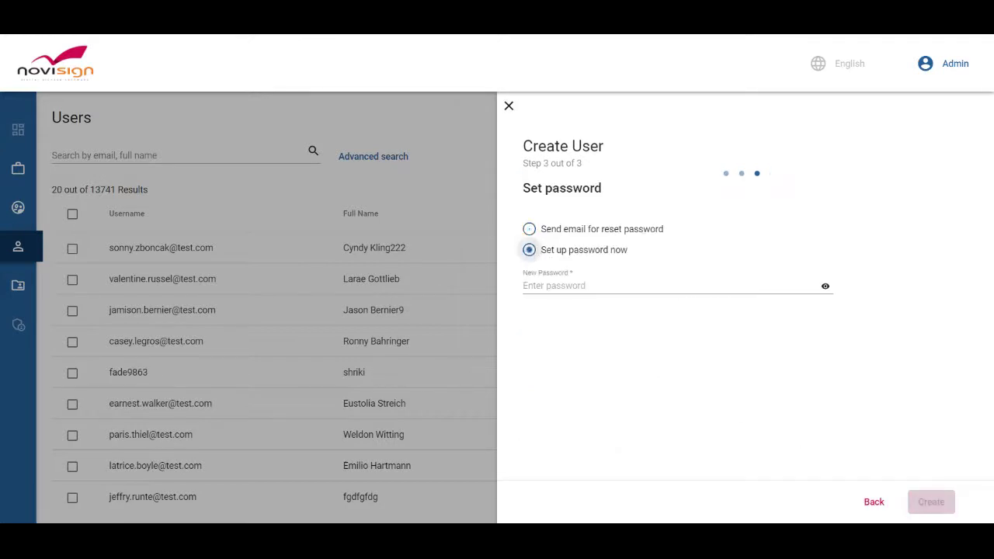
{"action": "type", "text": "12345"}
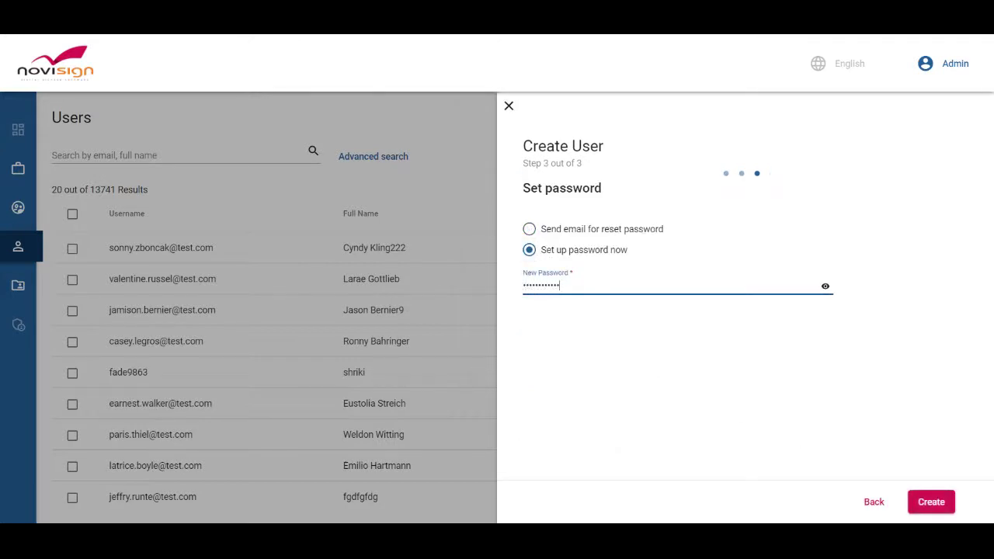
{"action": "left_click", "coordinate": [931, 501]}
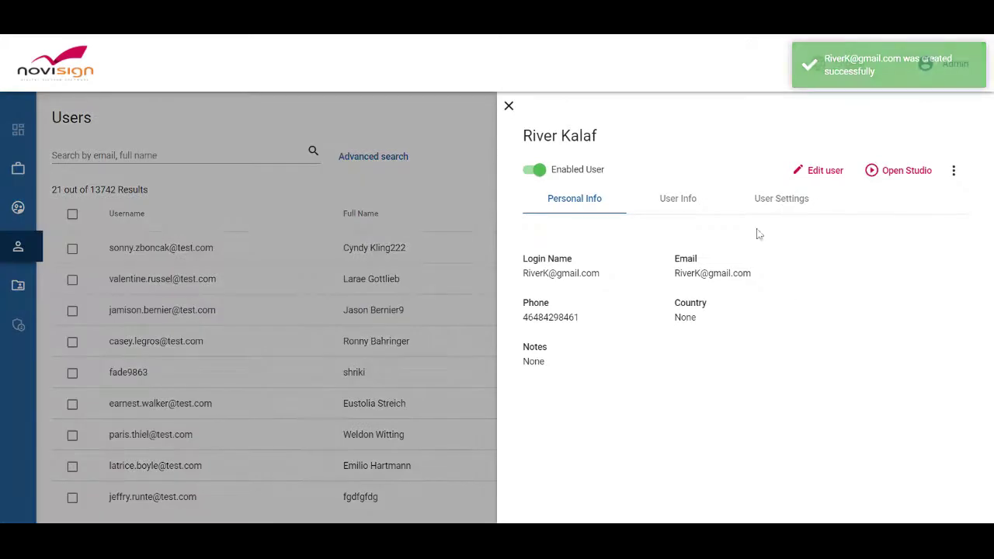
View the new user's own account from the User Settings Accounts list.
{"action": "left_click", "coordinate": [769, 198]}
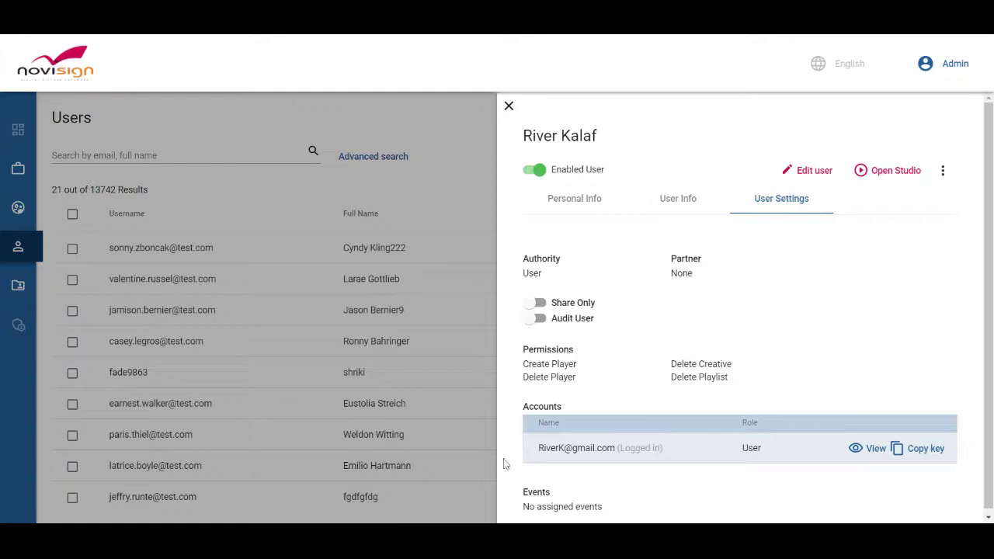
{"action": "left_click", "coordinate": [872, 453]}
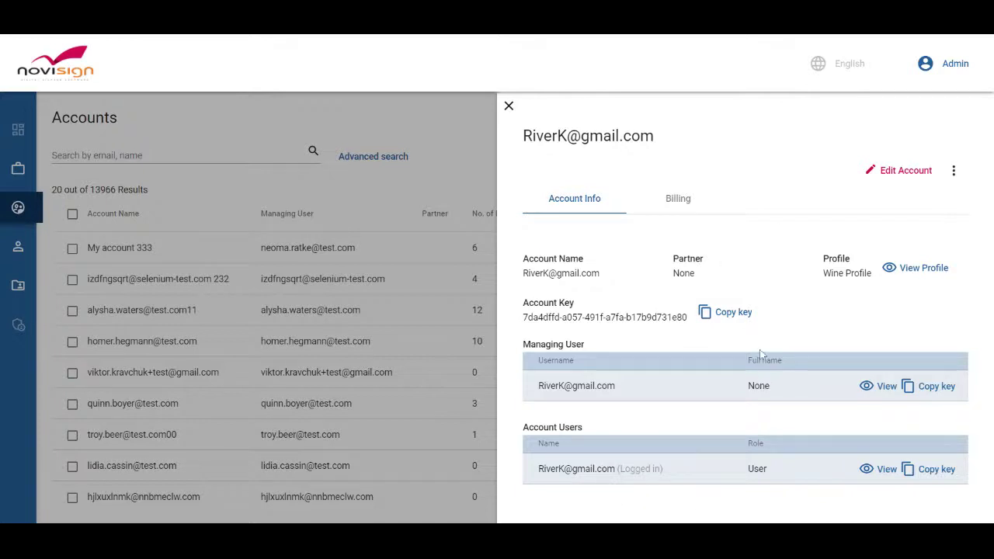
Edit the account, search for and add the existing selenium-test user, then save.
{"action": "left_click", "coordinate": [906, 171]}
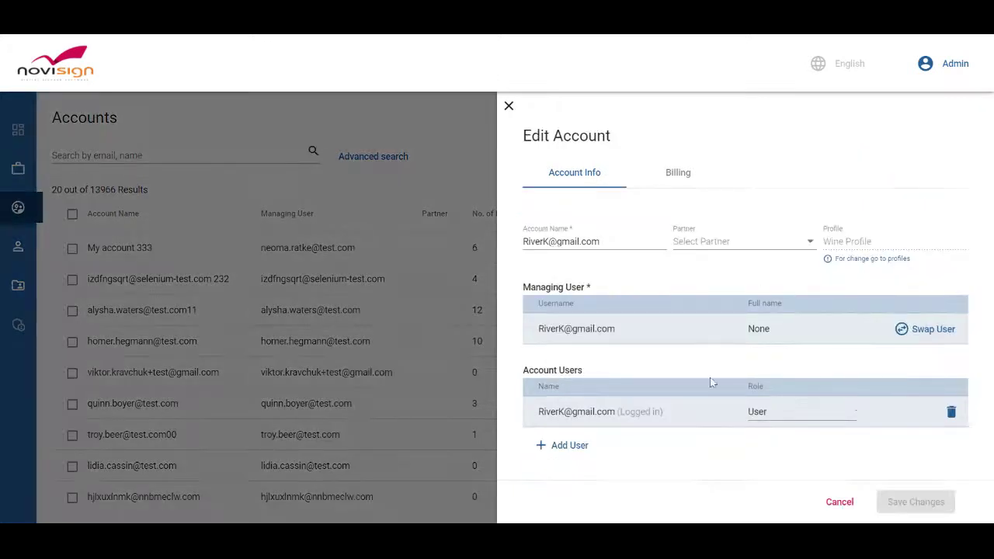
{"action": "left_click", "coordinate": [576, 449]}
{"action": "left_click", "coordinate": [590, 459]}
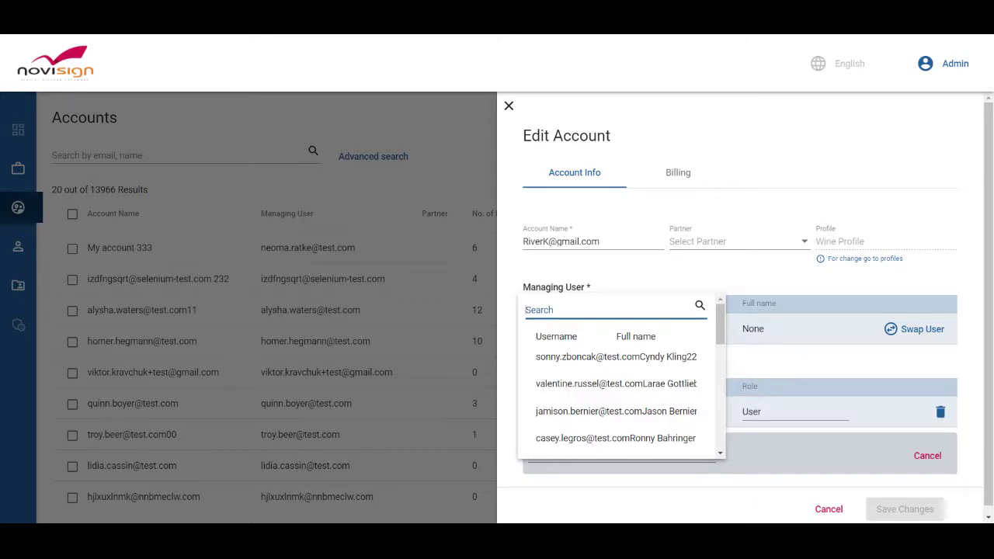
{"action": "type", "text": "Why"}
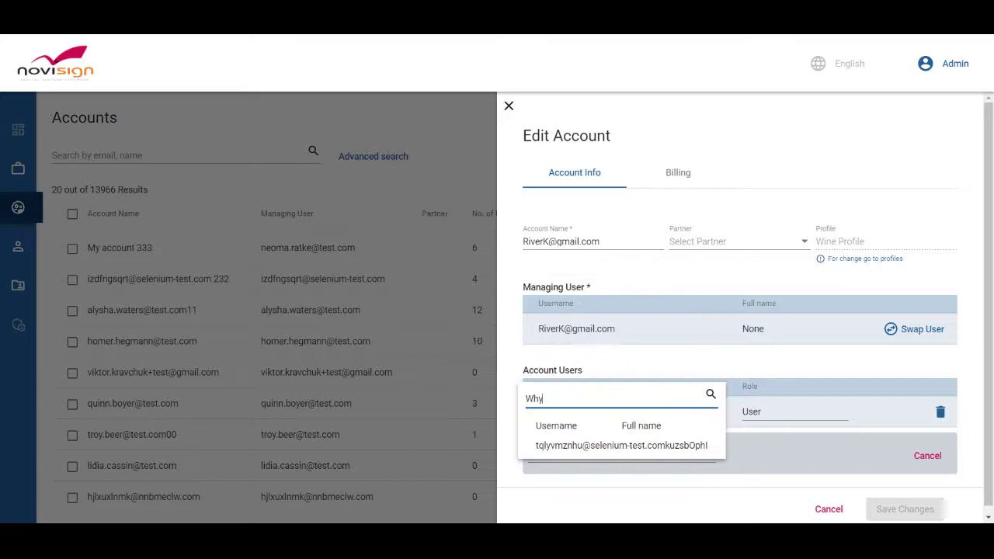
{"action": "left_click", "coordinate": [569, 453]}
{"action": "left_click", "coordinate": [931, 455]}
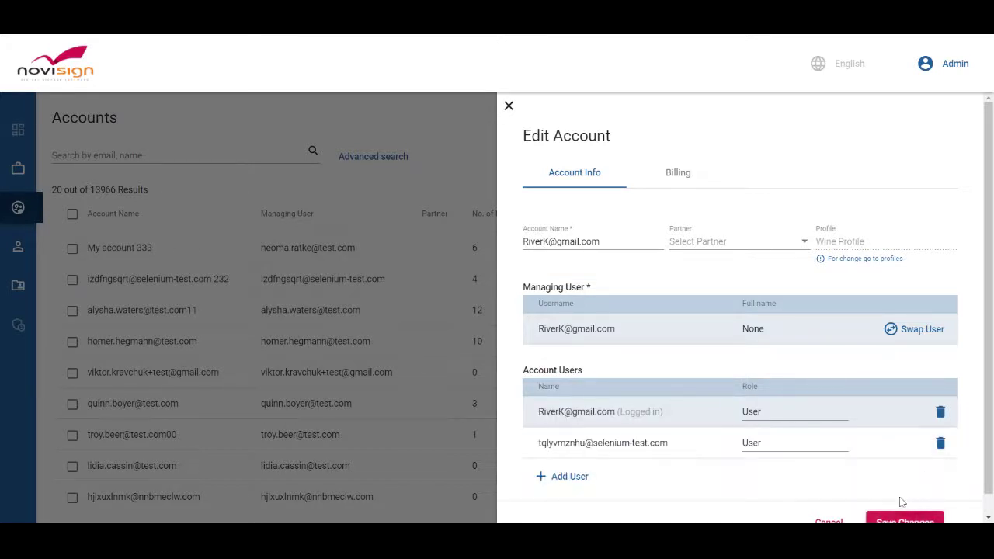
{"action": "scroll", "coordinate": [885, 495], "scroll_direction": "down", "scroll_amount": 1}
{"action": "left_click", "coordinate": [900, 502]}
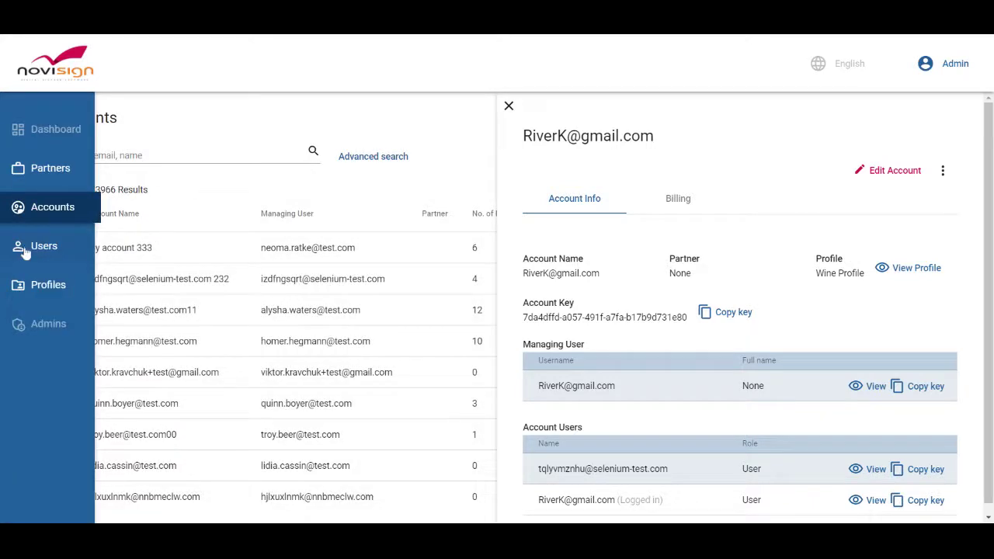
Back on the users list, start another new user with full name and e-mail.
{"action": "left_click", "coordinate": [35, 253]}
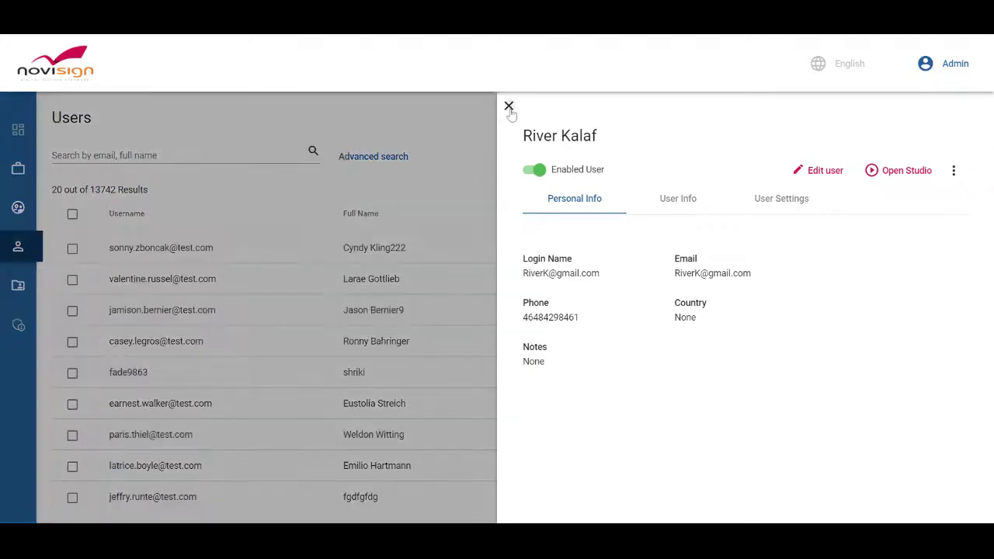
{"action": "left_click", "coordinate": [509, 106]}
{"action": "left_click", "coordinate": [939, 158]}
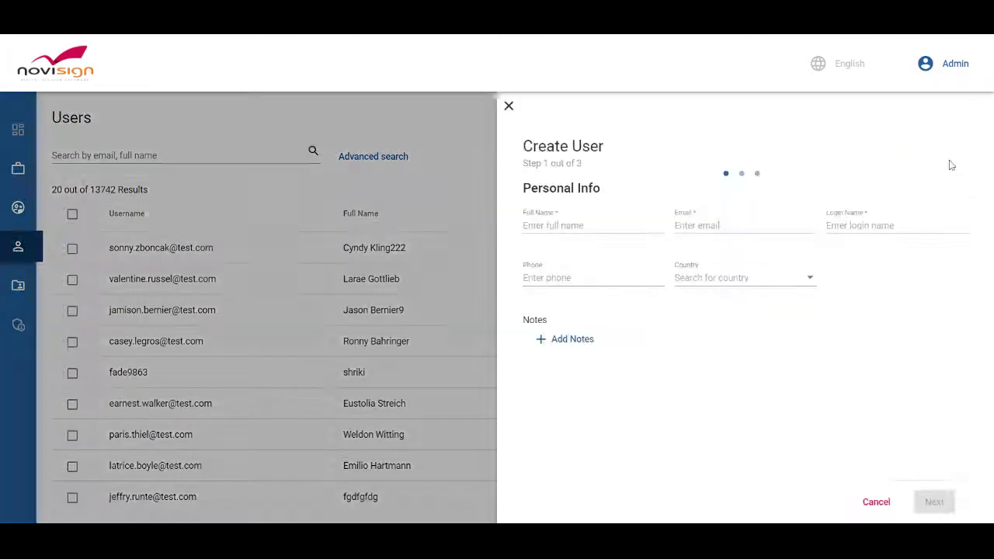
{"action": "left_click", "coordinate": [628, 225]}
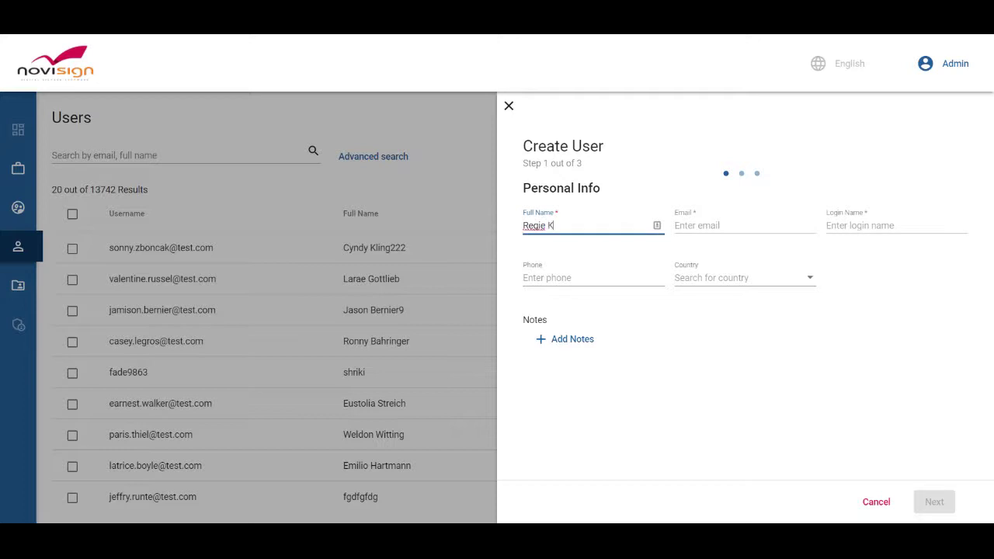
{"action": "key", "text": "Tab"}
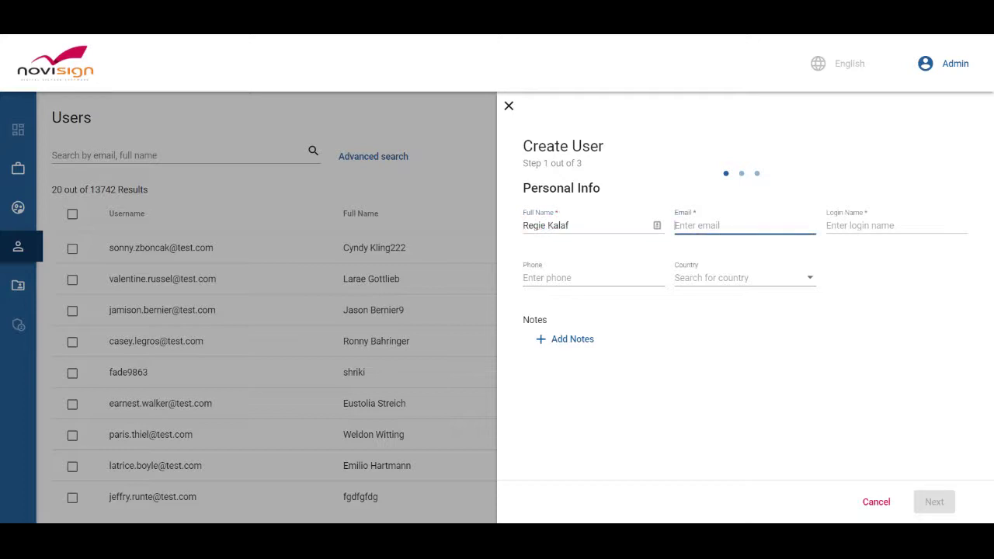
Reuse the e-mail as the login name and enter the phone number.
{"action": "key", "text": "ctrl+a"}
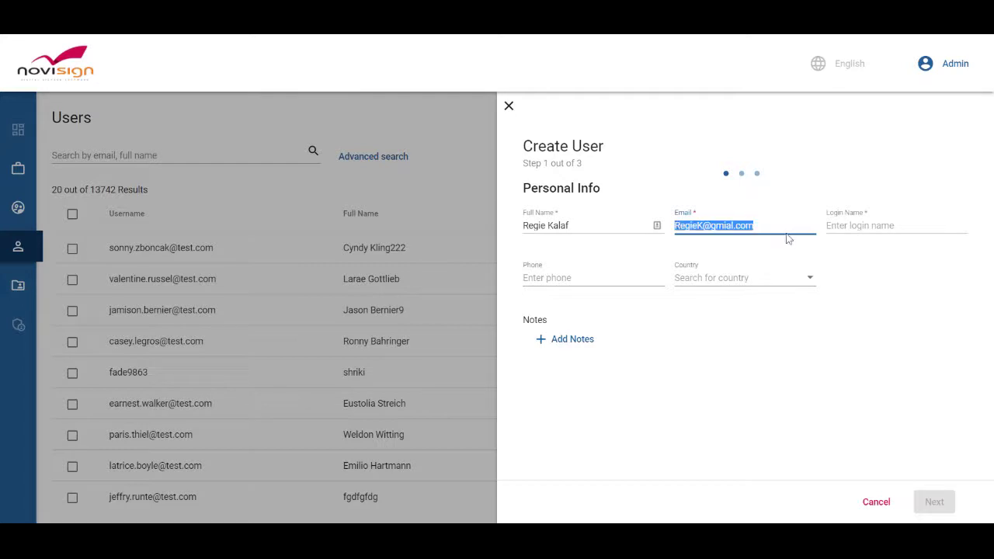
{"action": "key", "text": "Tab"}
{"action": "key", "text": "ctrl+v"}
{"action": "left_click", "coordinate": [615, 278]}
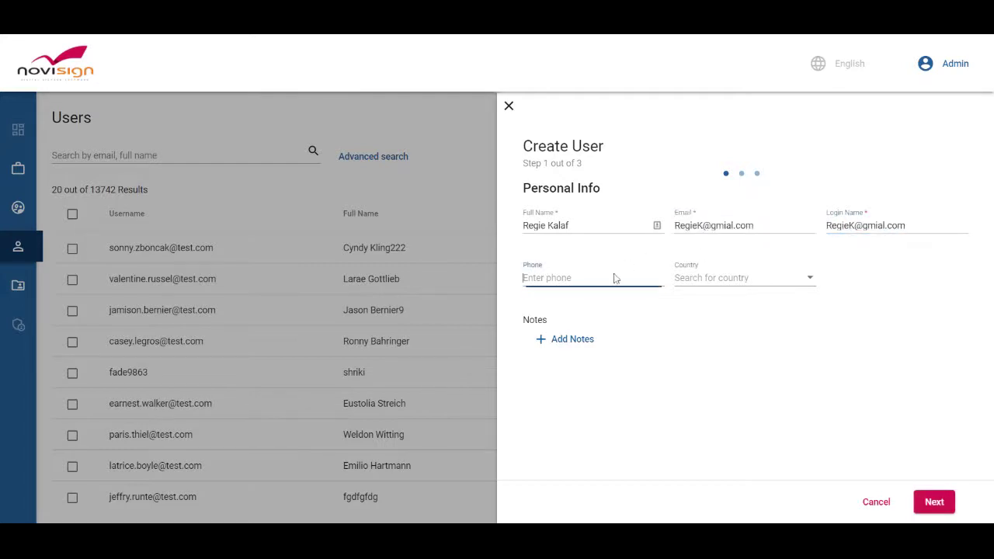
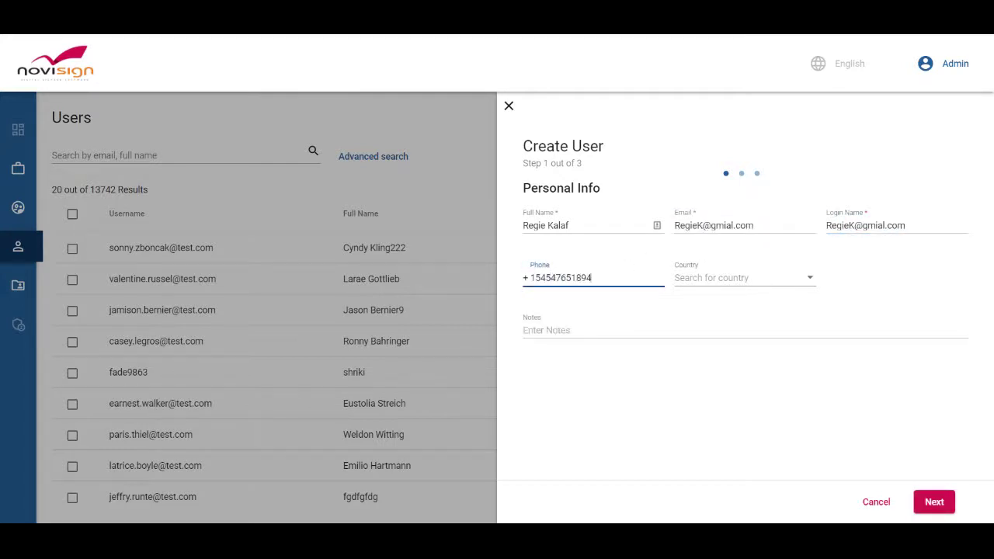
Give the user User authority and link the managing user's existing account.
{"action": "left_click", "coordinate": [934, 502]}
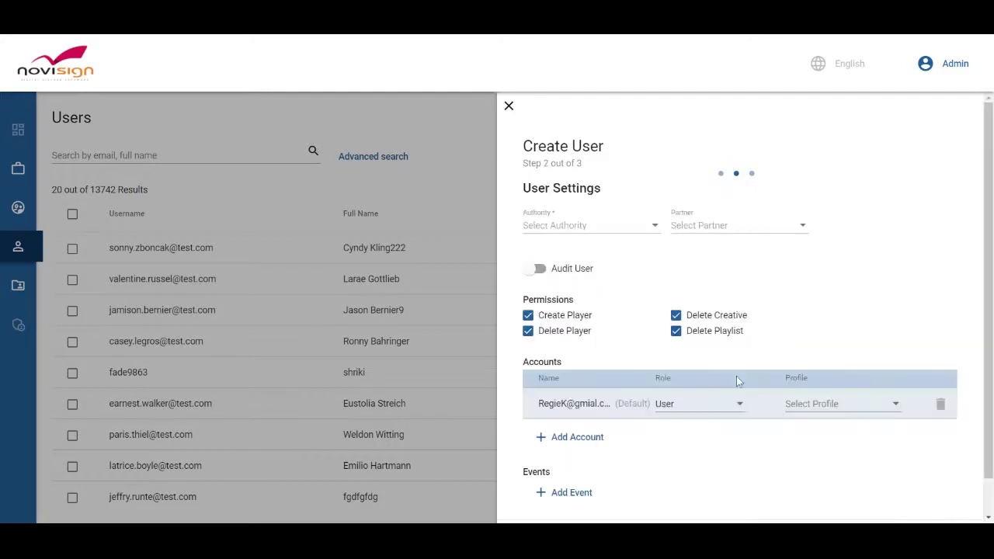
{"action": "left_click", "coordinate": [591, 225]}
{"action": "left_click", "coordinate": [591, 239]}
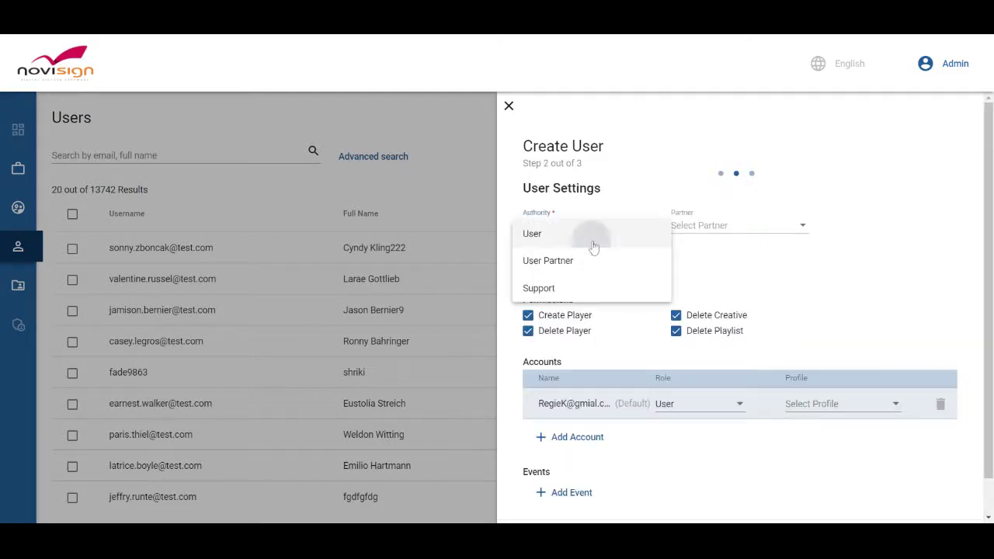
{"action": "left_click", "coordinate": [574, 441]}
{"action": "left_click", "coordinate": [582, 449]}
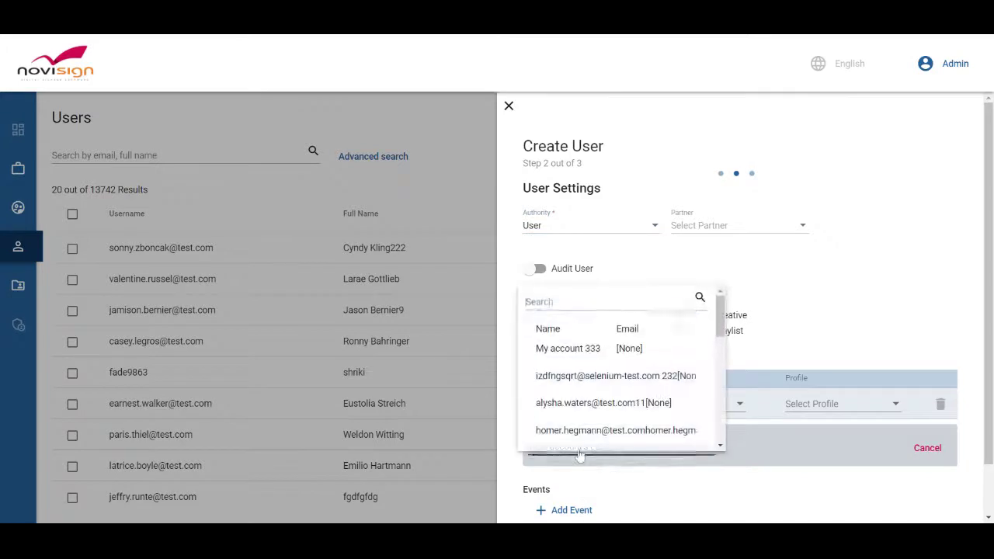
{"action": "type", "text": "river"}
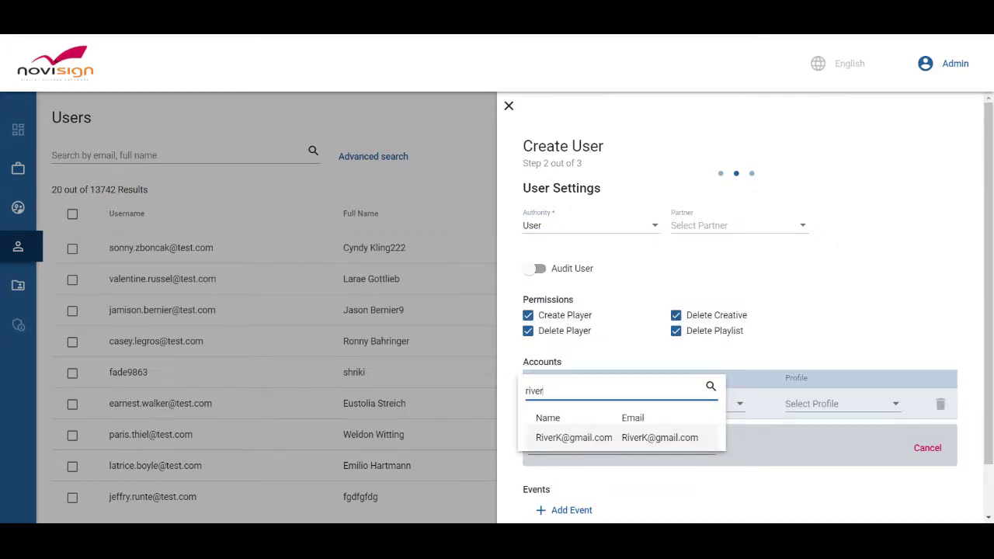
{"action": "left_click", "coordinate": [574, 437]}
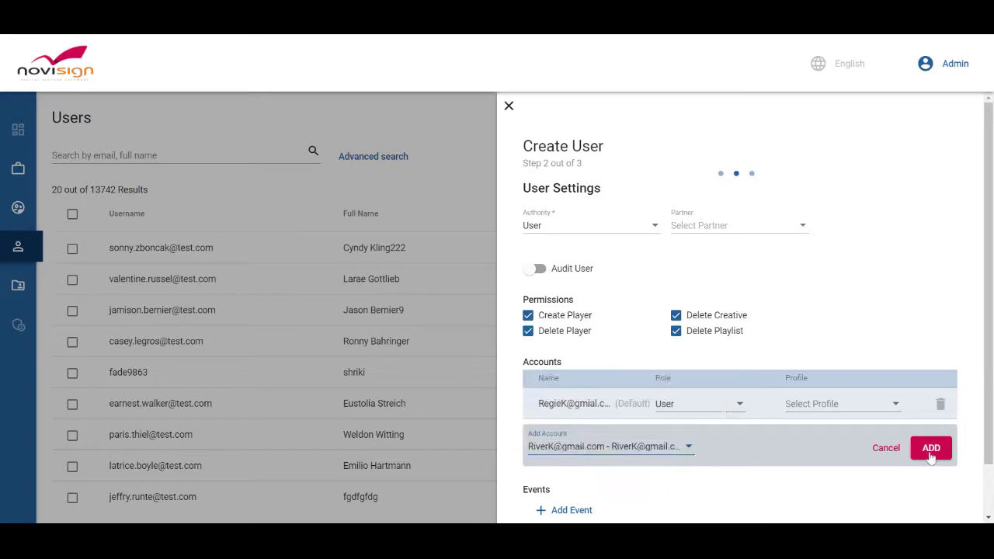
{"action": "left_click", "coordinate": [926, 453]}
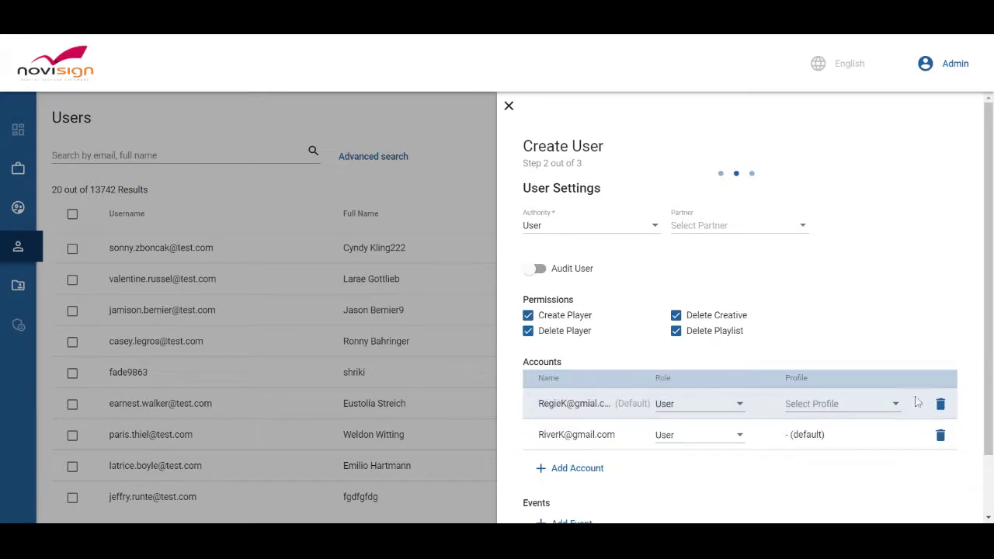
Remove the user's own default account row and create the user.
{"action": "left_click", "coordinate": [940, 404]}
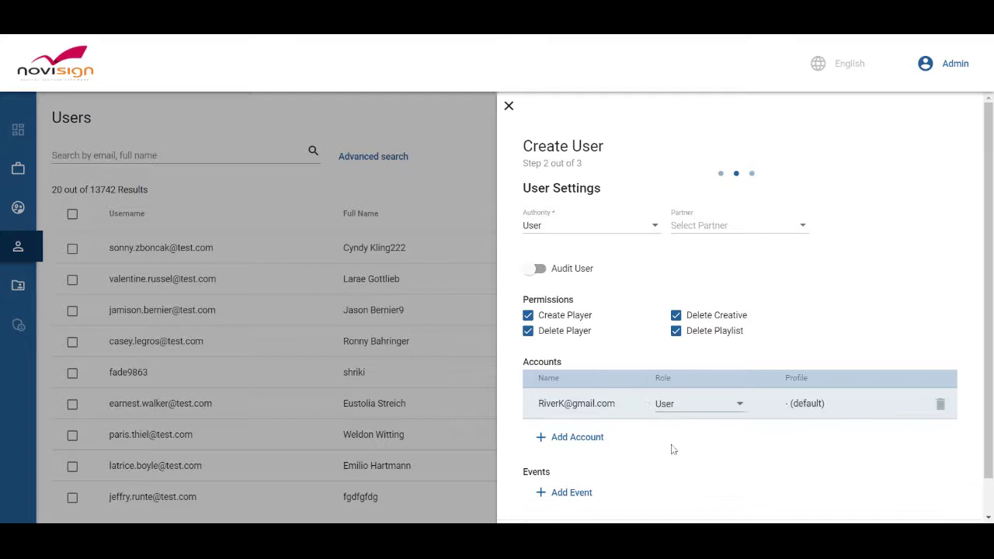
{"action": "scroll", "coordinate": [673, 440], "scroll_direction": "down", "scroll_amount": 1}
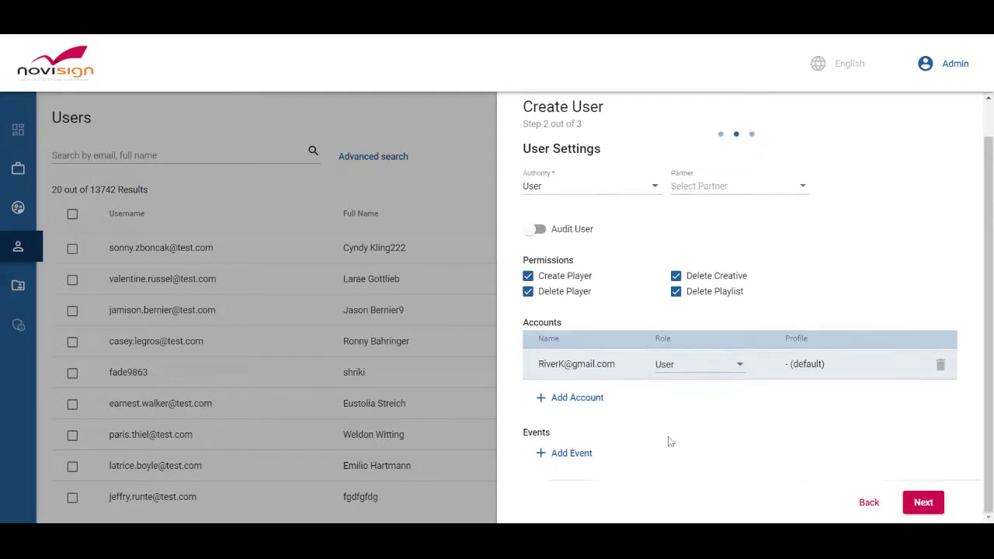
{"action": "left_click", "coordinate": [924, 504]}
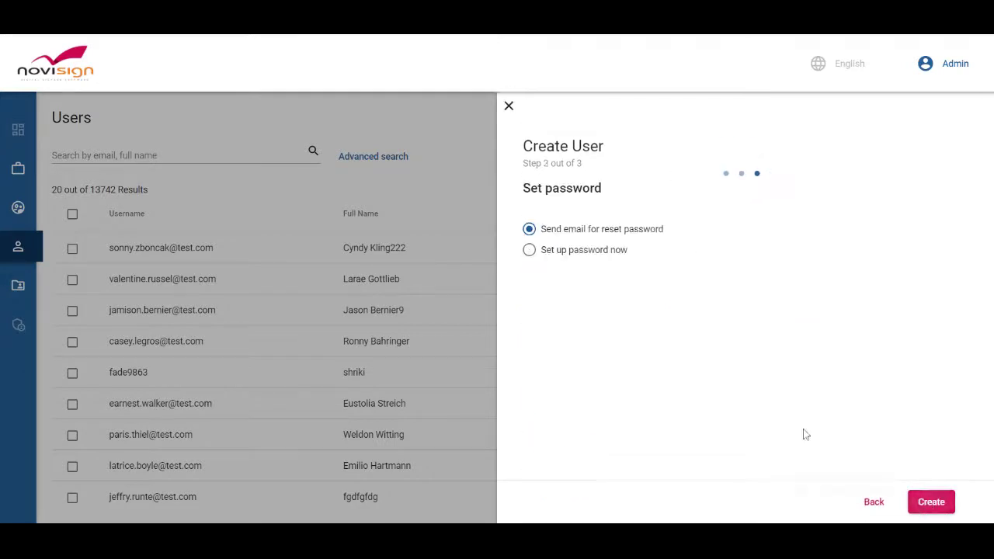
{"action": "left_click", "coordinate": [529, 253]}
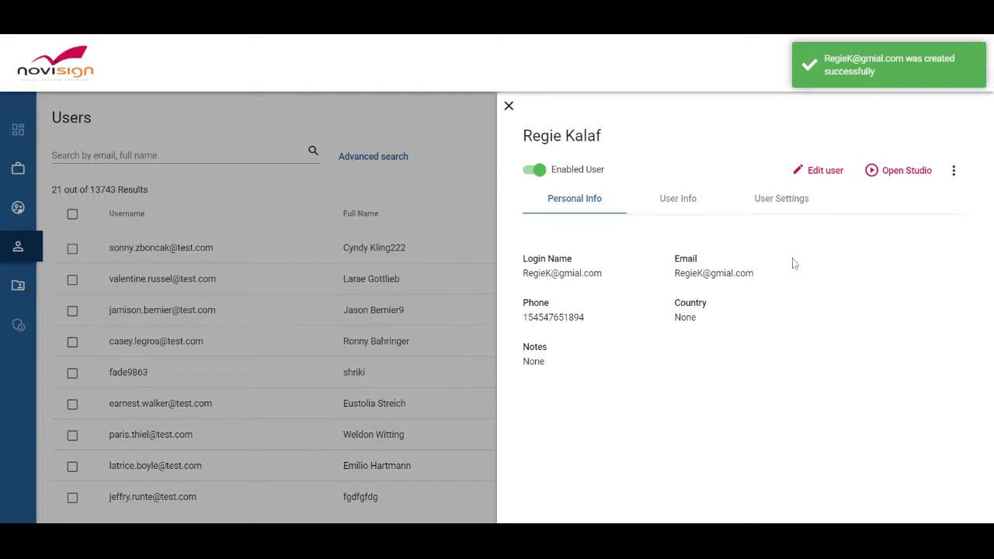
View the shared account from the new user's User Settings to see its three users.
{"action": "left_click", "coordinate": [788, 206]}
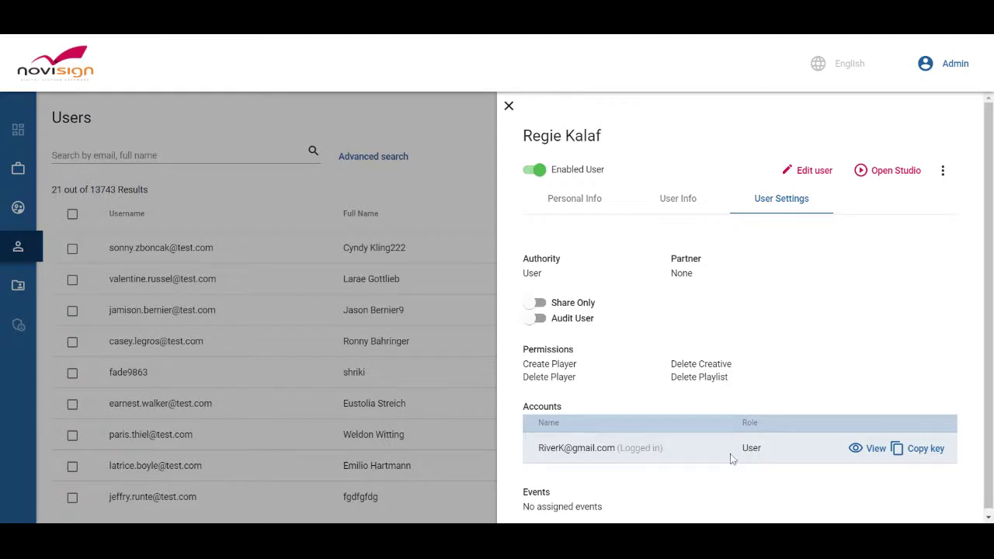
{"action": "left_click", "coordinate": [868, 450]}
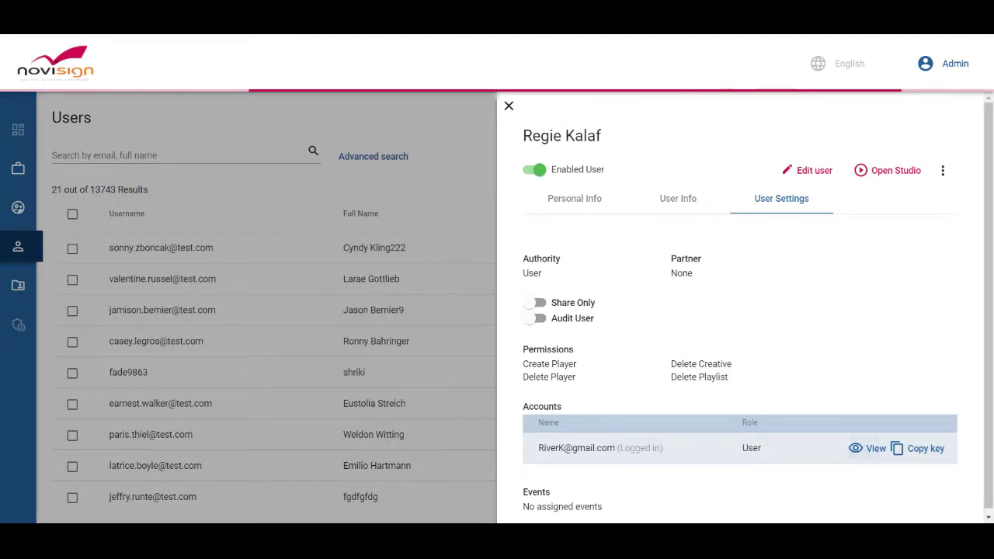
{"action": "scroll", "coordinate": [734, 421], "scroll_direction": "down", "scroll_amount": 1}
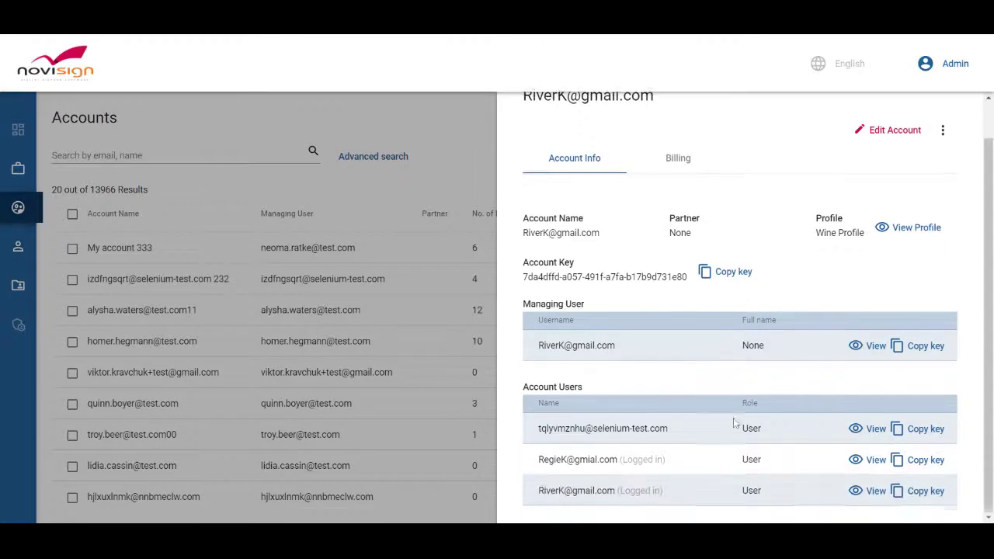